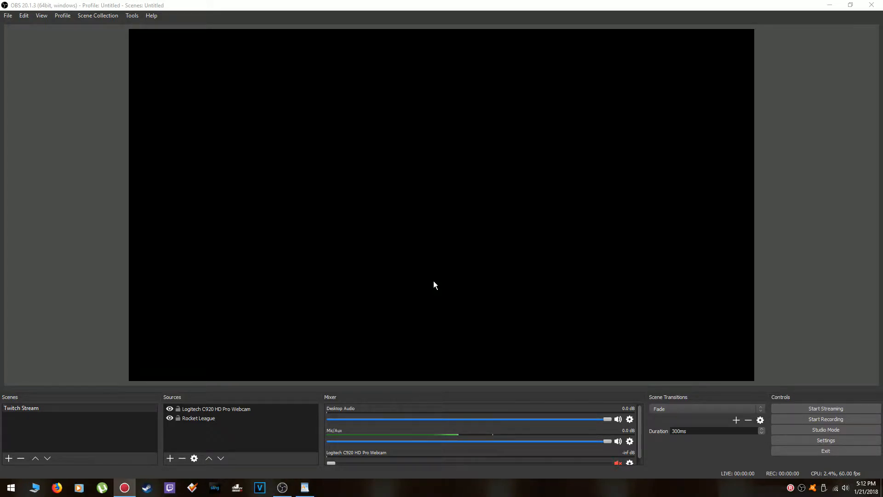
Open the output settings and check the available output modes, leaving Advanced selected
{"action": "left_click", "coordinate": [433, 281]}
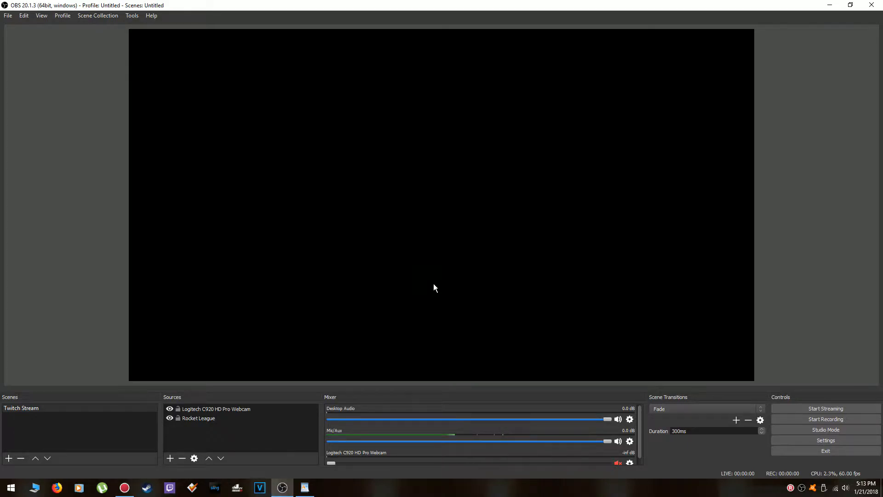
{"action": "left_click", "coordinate": [804, 439]}
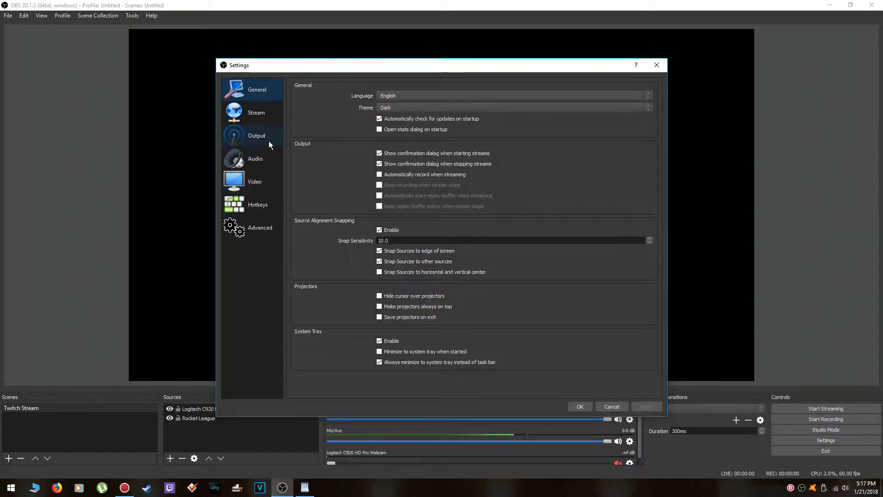
{"action": "left_click", "coordinate": [269, 140]}
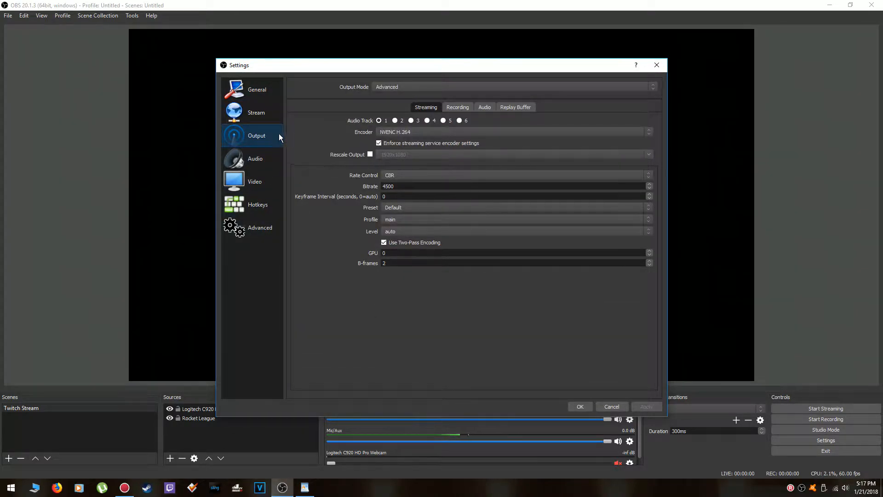
{"action": "left_click", "coordinate": [415, 87]}
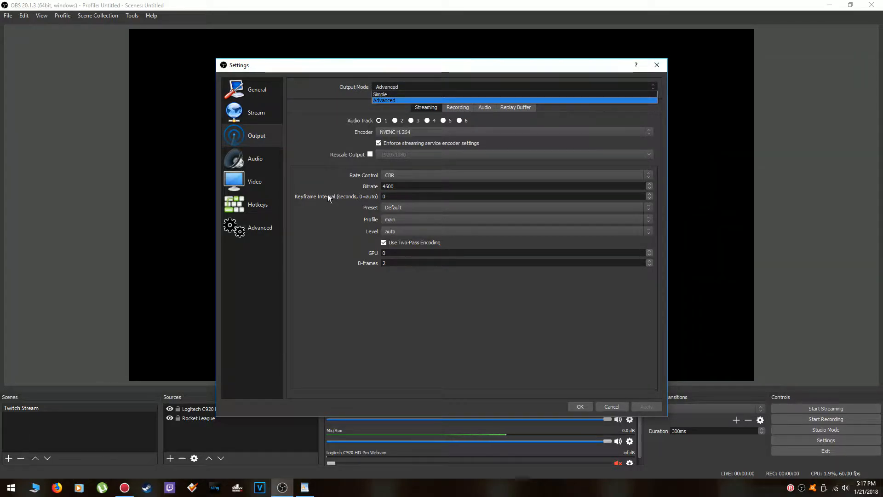
{"action": "left_click", "coordinate": [308, 225]}
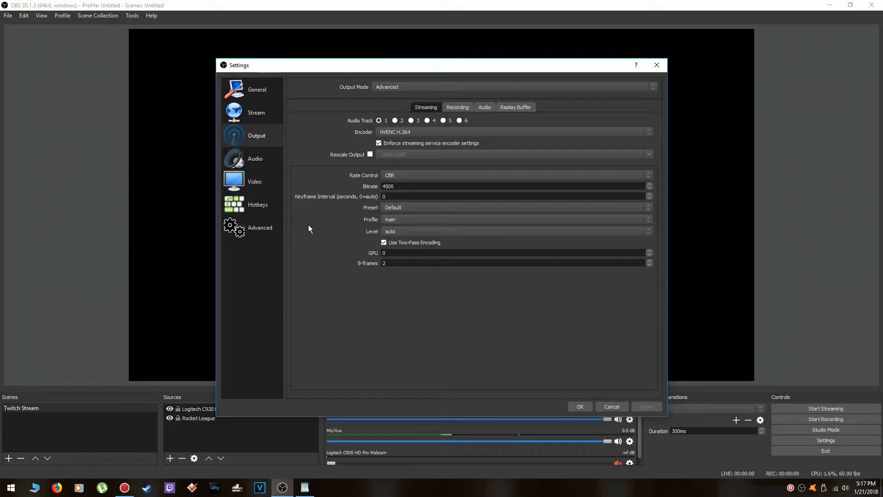
Open the recording output settings and examine the recording type and recording format choices
{"action": "left_click", "coordinate": [459, 109]}
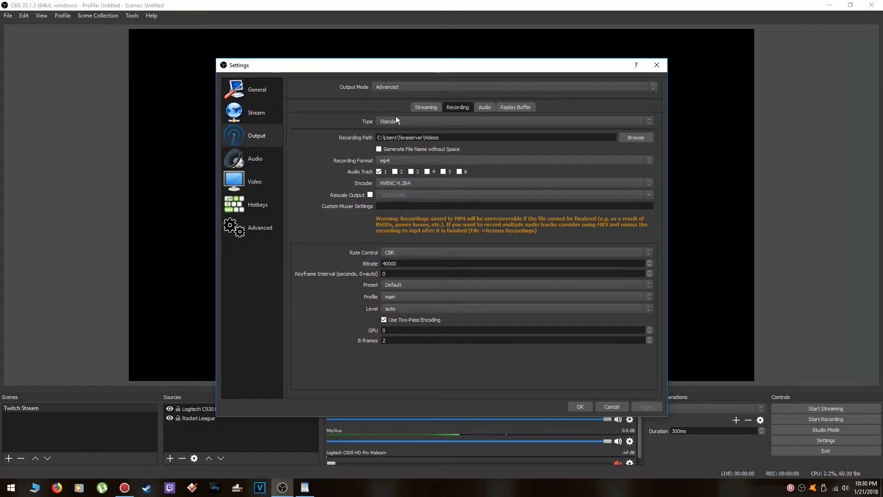
{"action": "left_click", "coordinate": [395, 121]}
{"action": "left_click", "coordinate": [396, 122]}
{"action": "left_click", "coordinate": [396, 162]}
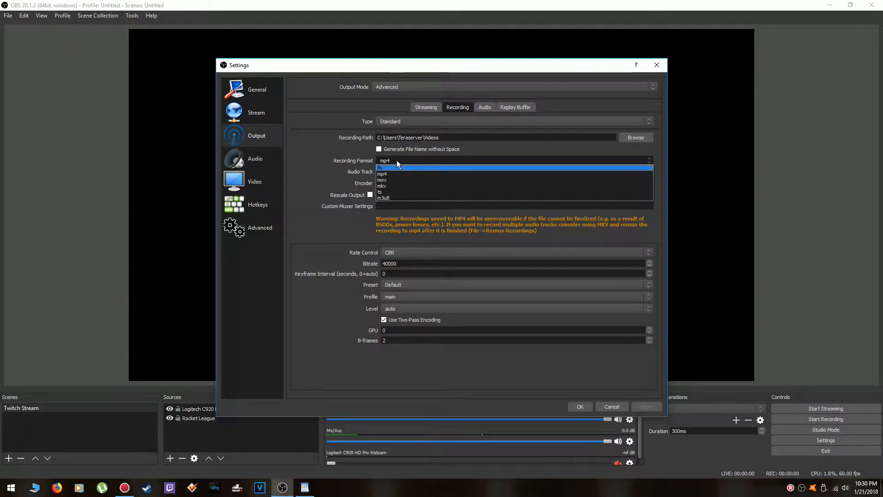
{"action": "left_click", "coordinate": [396, 160]}
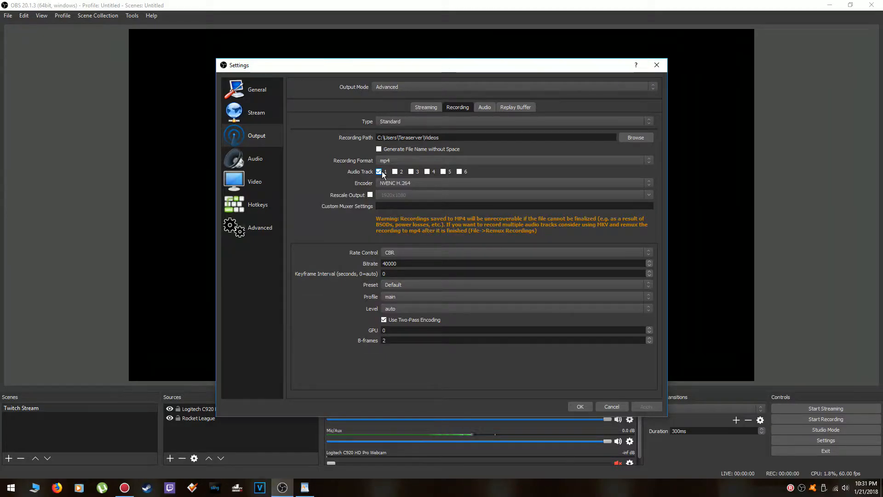
Choose NVENC H.264 as the recording encoder
{"action": "left_click", "coordinate": [387, 183]}
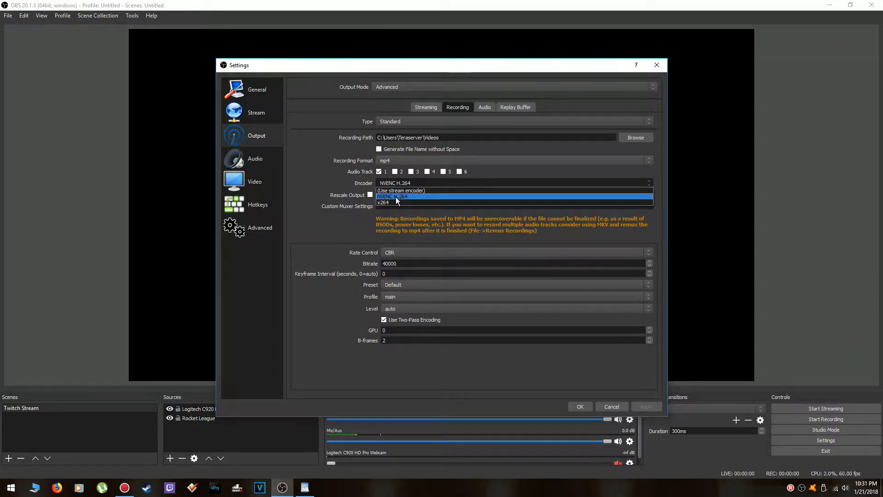
{"action": "left_click", "coordinate": [395, 197]}
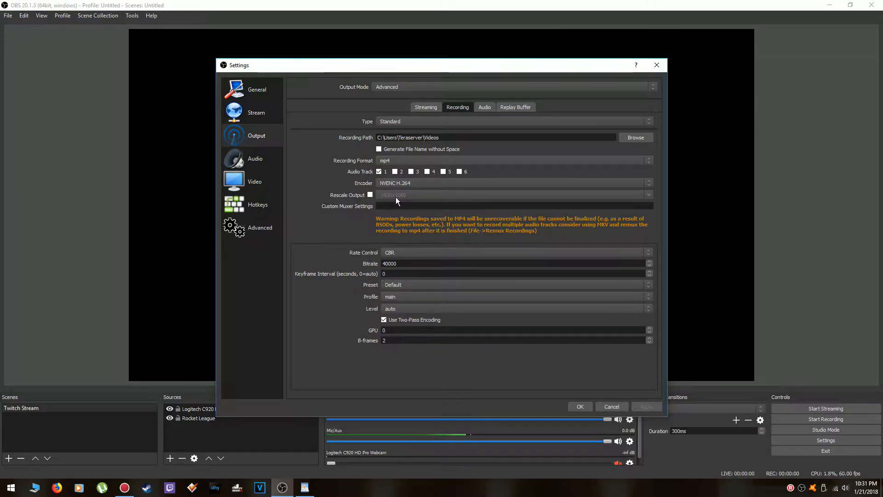
{"action": "left_click", "coordinate": [400, 184]}
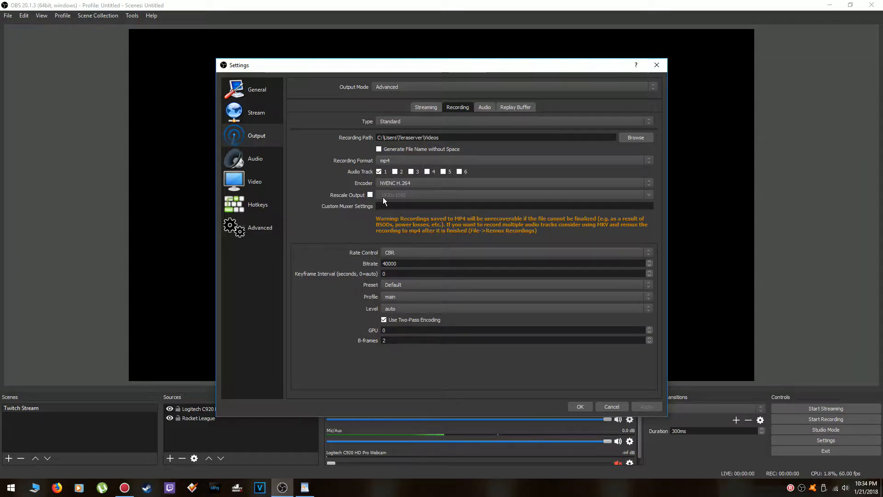
Set the recording rate control to CBR and select the bitrate value
{"action": "left_click", "coordinate": [389, 254]}
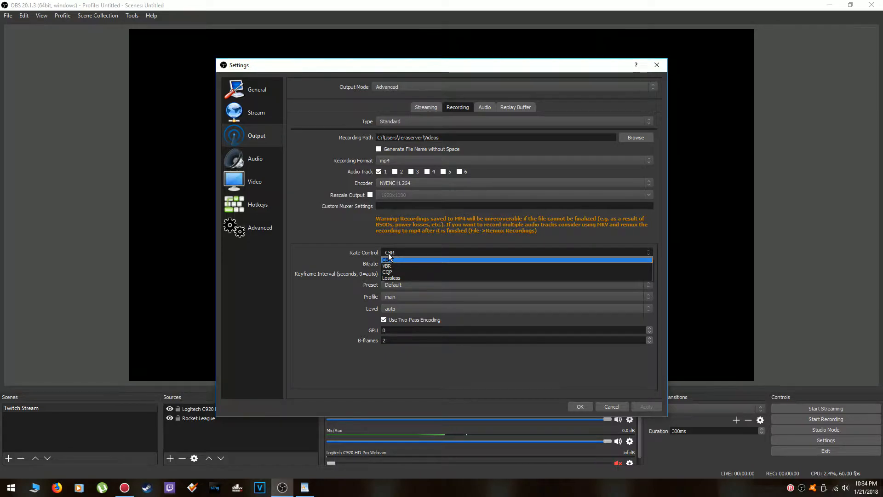
{"action": "left_click", "coordinate": [390, 259]}
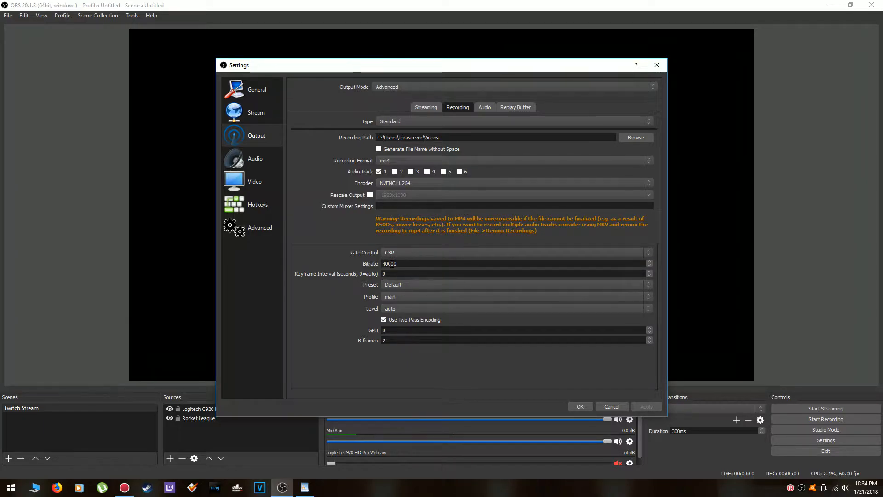
{"action": "double_click", "coordinate": [391, 264]}
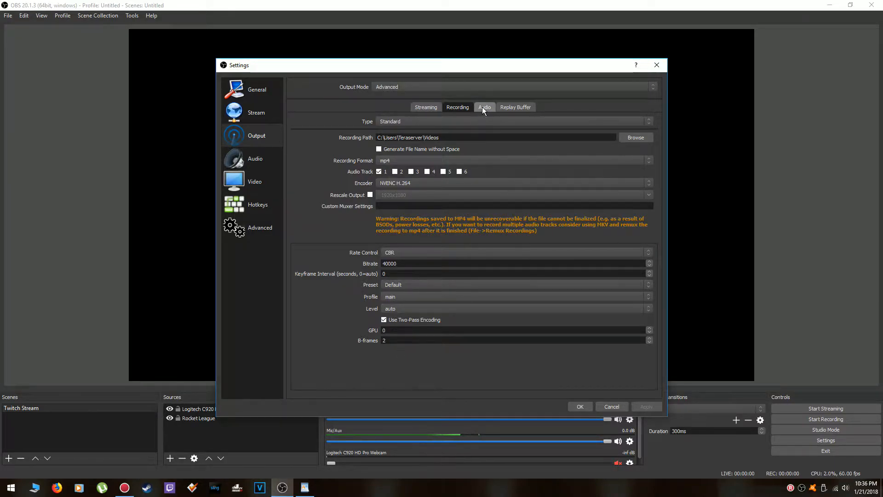
Set the audio bitrate of Track 1 to 320 in the output settings
{"action": "left_click", "coordinate": [483, 107]}
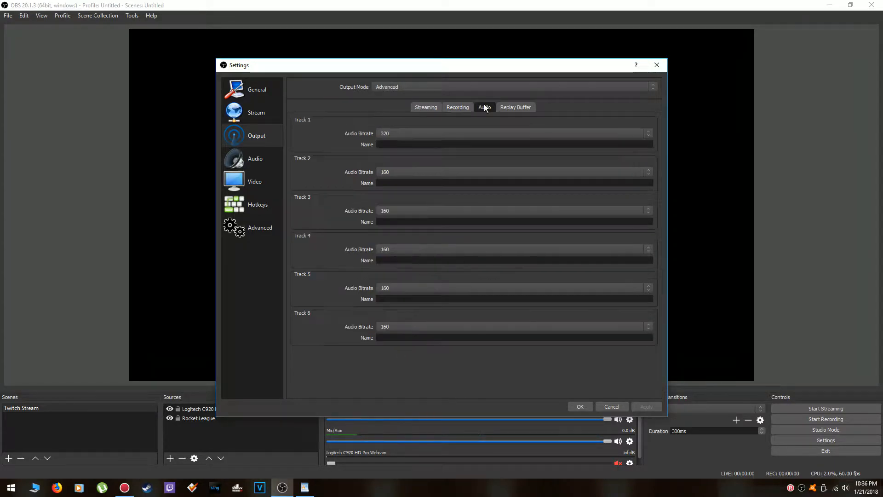
{"action": "left_click", "coordinate": [433, 133]}
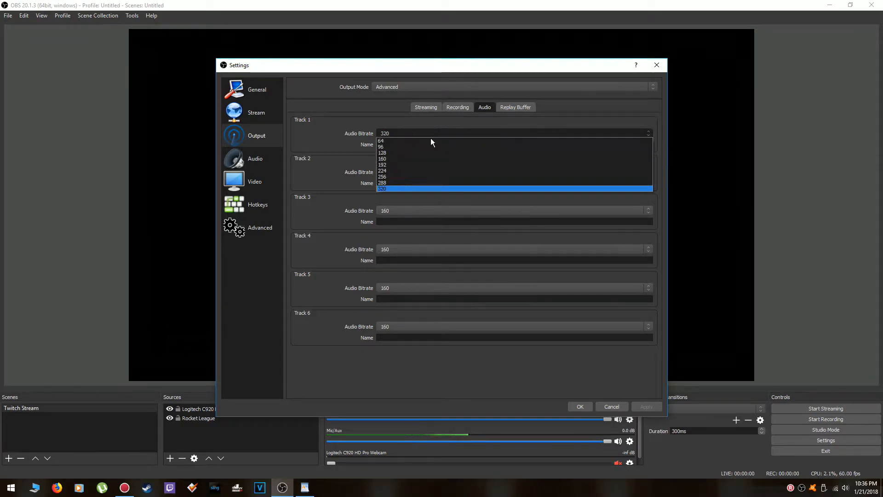
{"action": "left_click", "coordinate": [416, 189]}
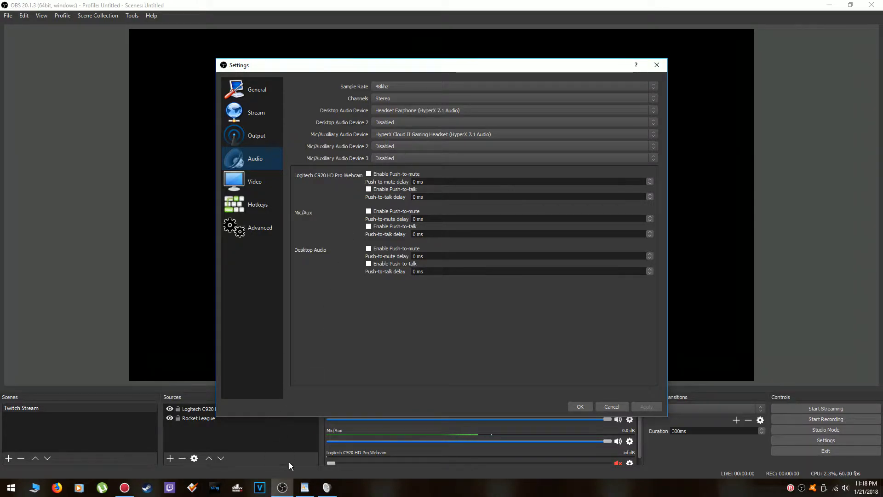
Switch to the Windows Sound settings, check the HyperX Cloud II headset's default format, and close both dialogs
{"action": "left_click", "coordinate": [327, 488]}
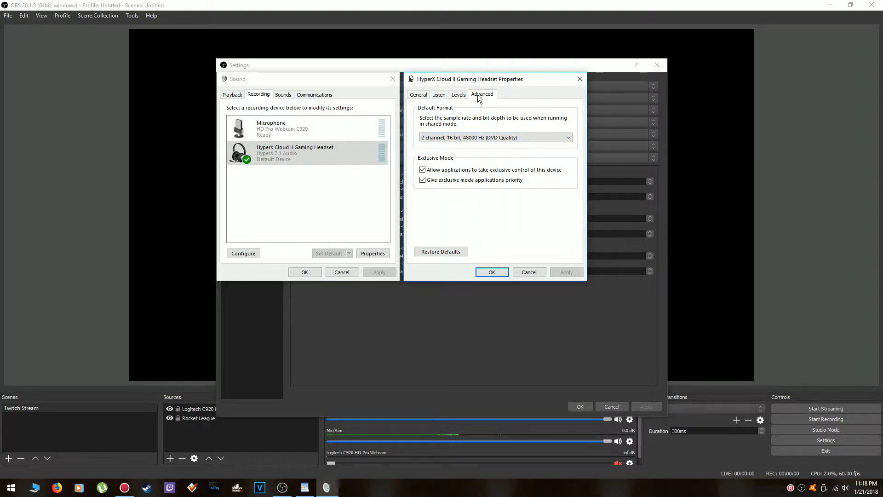
{"action": "left_click", "coordinate": [473, 138]}
{"action": "left_click", "coordinate": [492, 272]}
{"action": "left_click", "coordinate": [304, 272]}
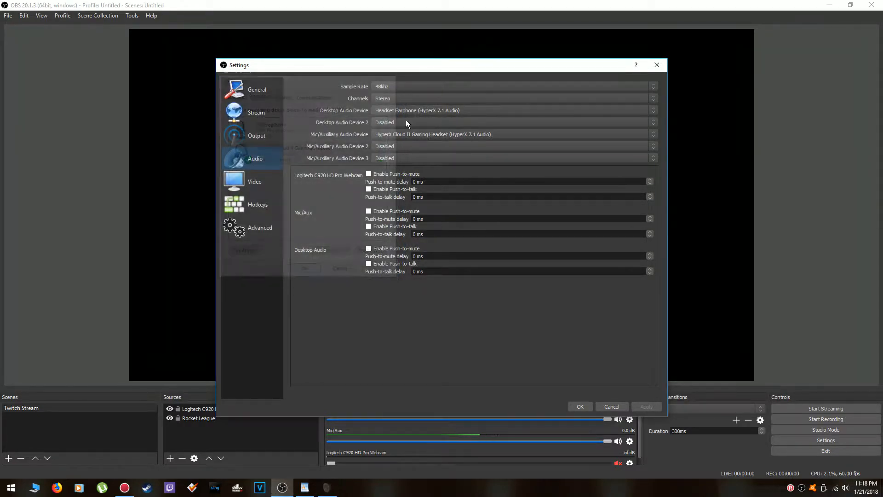
Examine the choices for sample rate, channels, desktop audio device and mic/auxiliary audio device in the audio settings
{"action": "left_click", "coordinate": [432, 87]}
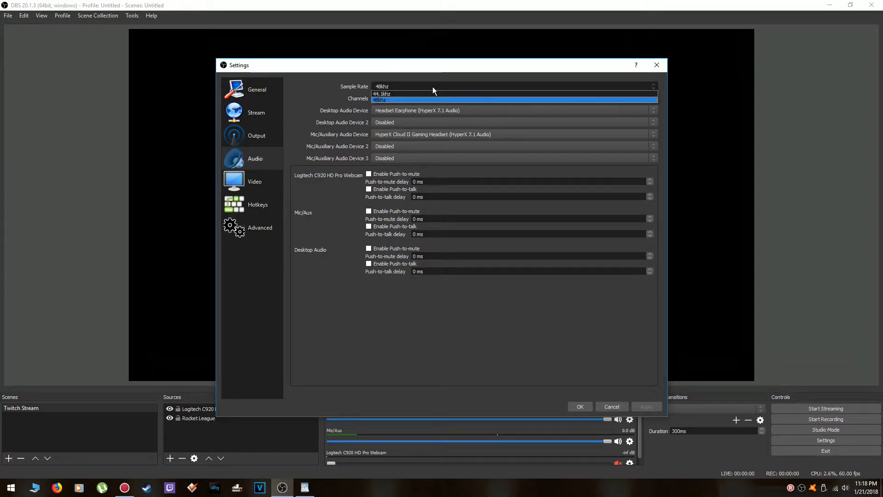
{"action": "left_click", "coordinate": [433, 86]}
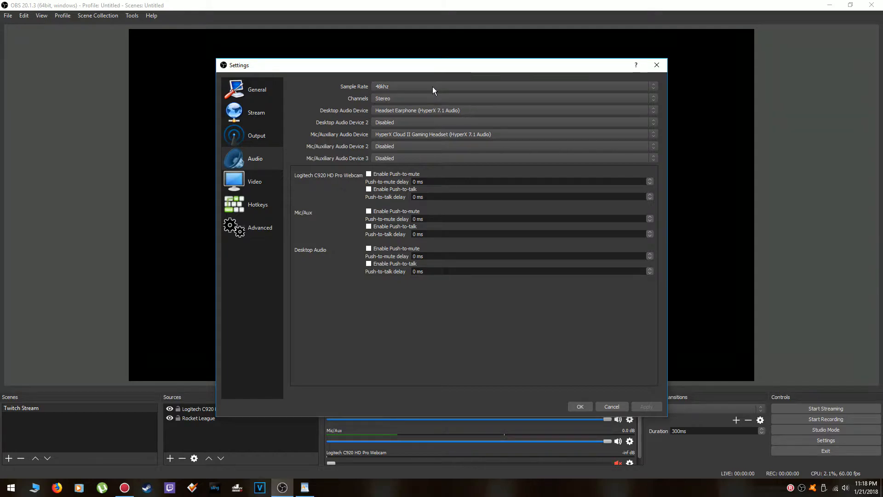
{"action": "left_click", "coordinate": [413, 101]}
{"action": "left_click", "coordinate": [413, 100]}
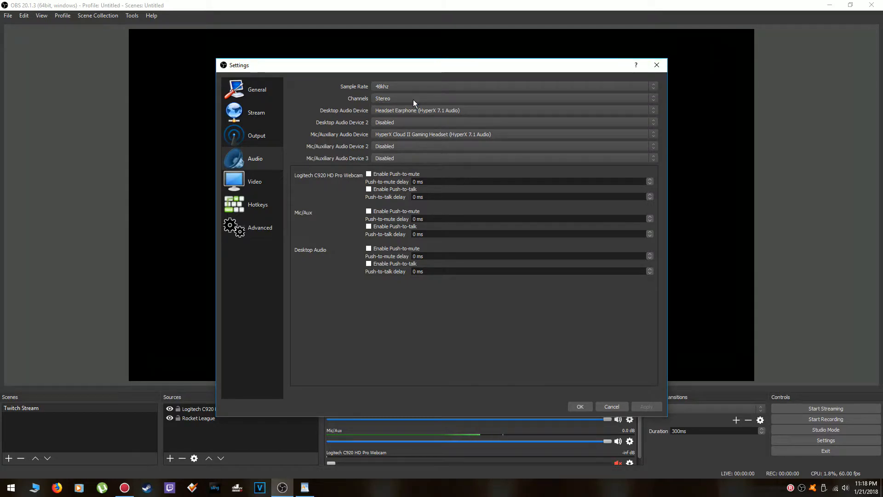
{"action": "left_click", "coordinate": [419, 111]}
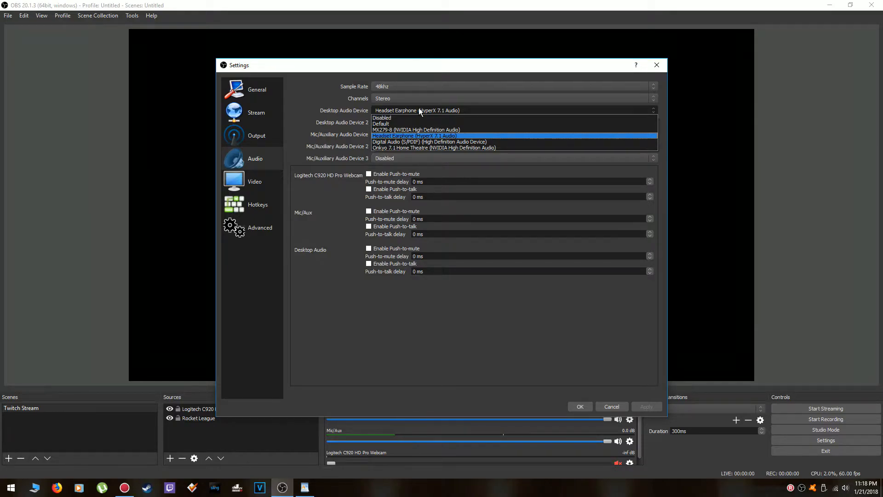
{"action": "left_click", "coordinate": [420, 111]}
{"action": "left_click", "coordinate": [406, 135]}
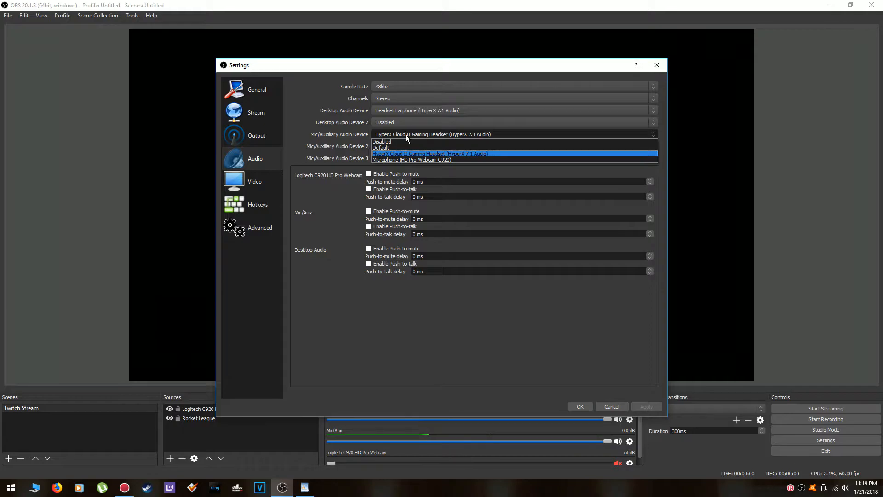
{"action": "left_click", "coordinate": [406, 135]}
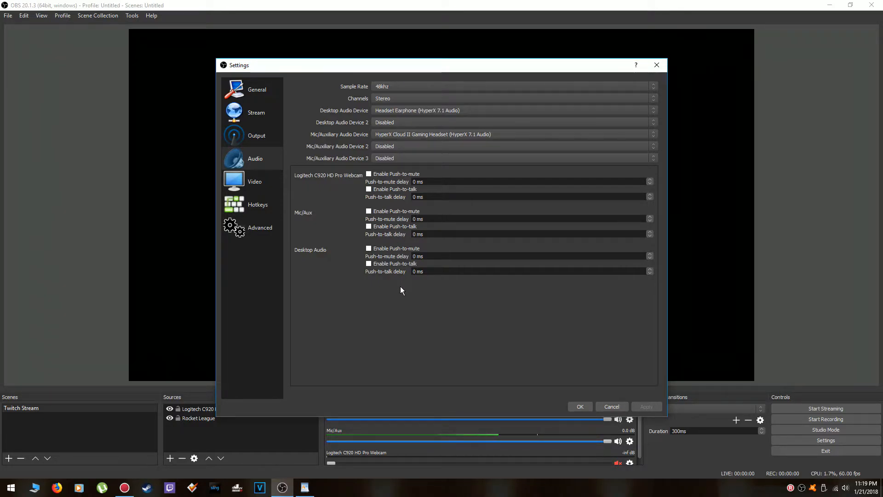
Set the video downscale filter to Lanczos (Sharpened scaling, 32 samples) and check the common FPS choices
{"action": "left_click", "coordinate": [271, 182]}
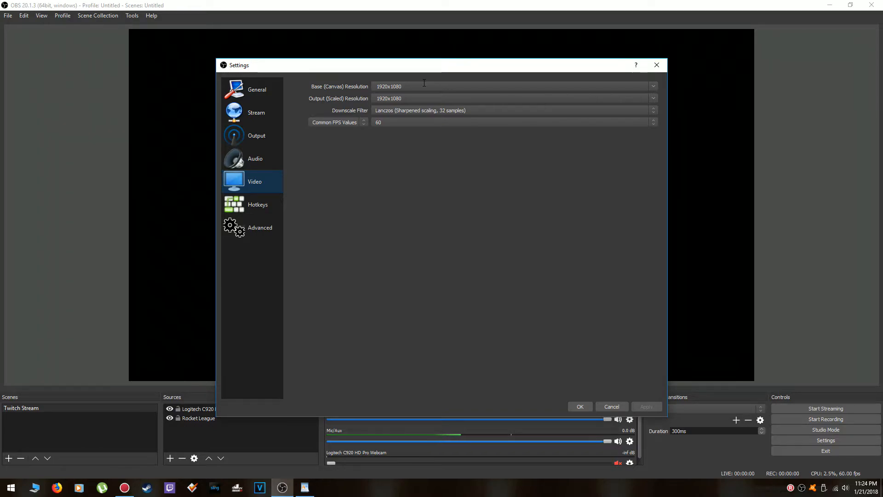
{"action": "left_click", "coordinate": [378, 113]}
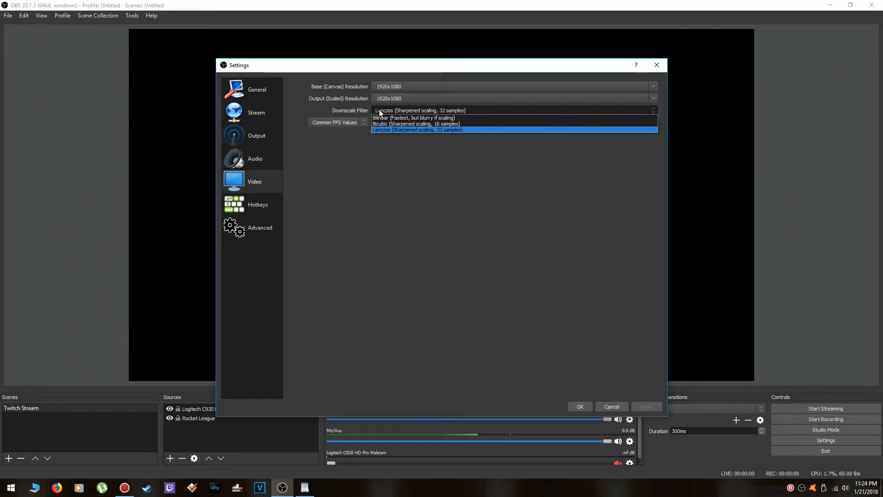
{"action": "left_click", "coordinate": [393, 130]}
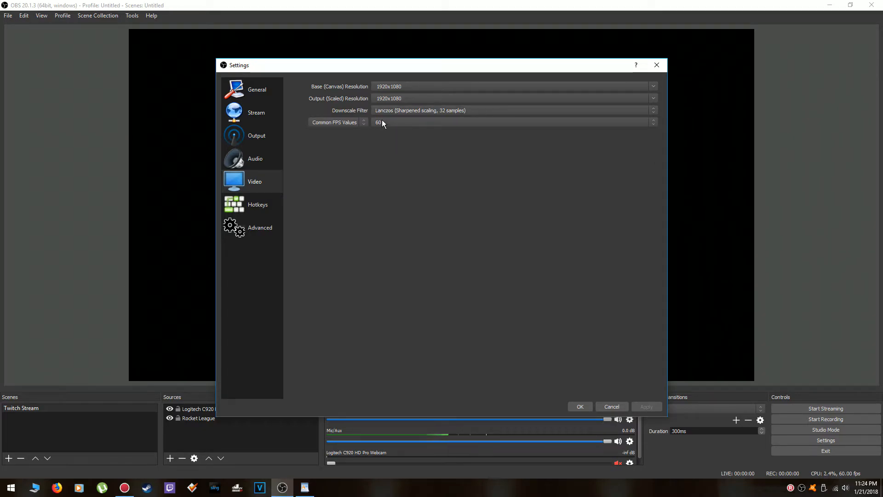
{"action": "left_click", "coordinate": [382, 124]}
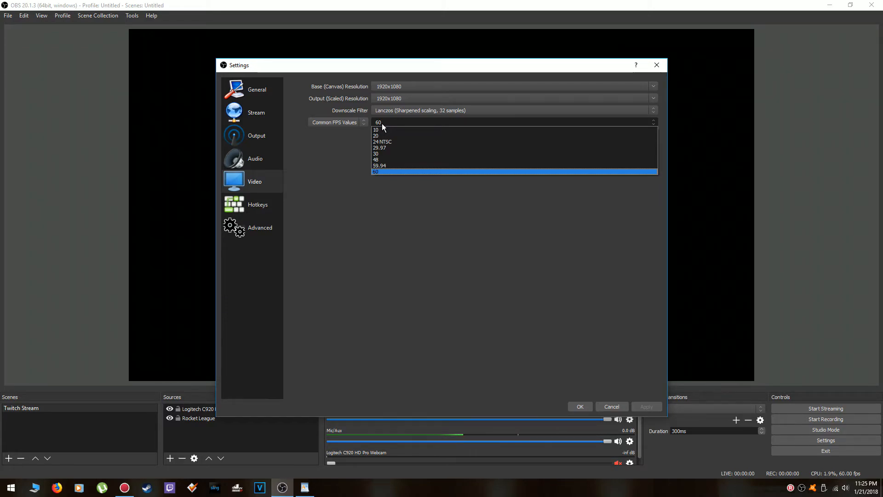
{"action": "left_click", "coordinate": [384, 124]}
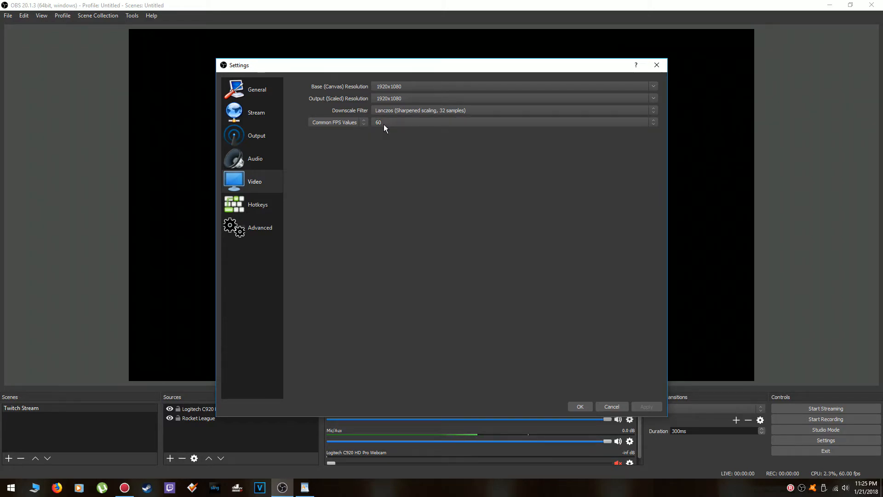
Check the hotkey assignments, and choose Above Normal as the process priority in the advanced settings
{"action": "left_click", "coordinate": [259, 205]}
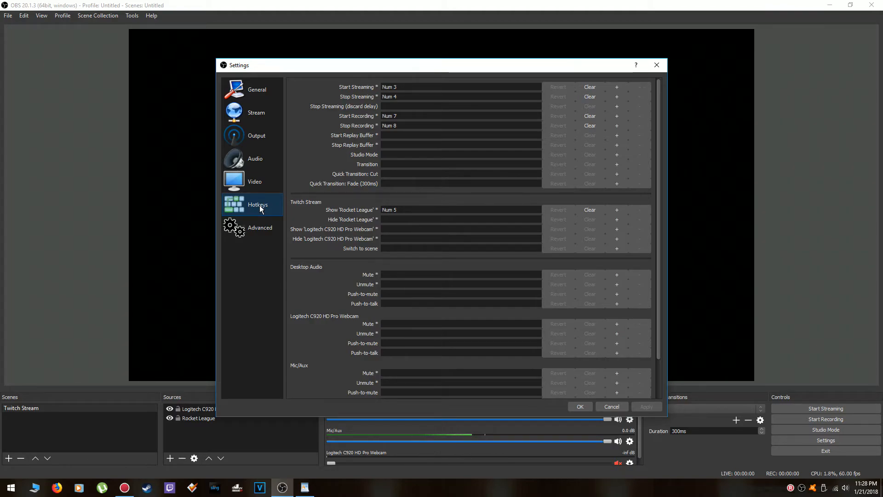
{"action": "left_click", "coordinate": [269, 218]}
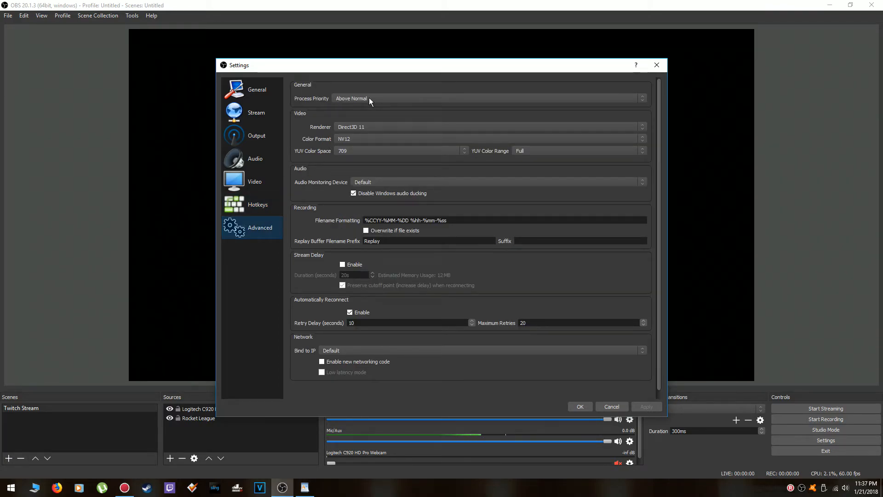
{"action": "left_click", "coordinate": [369, 99]}
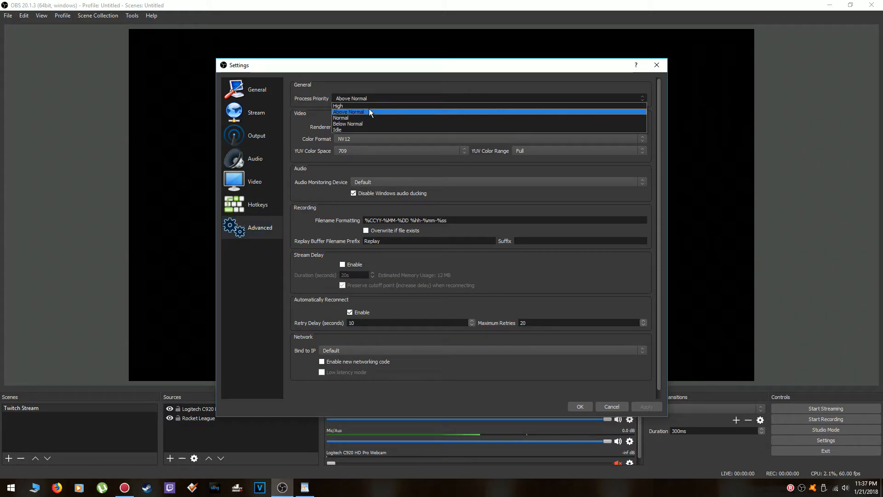
{"action": "left_click", "coordinate": [369, 111]}
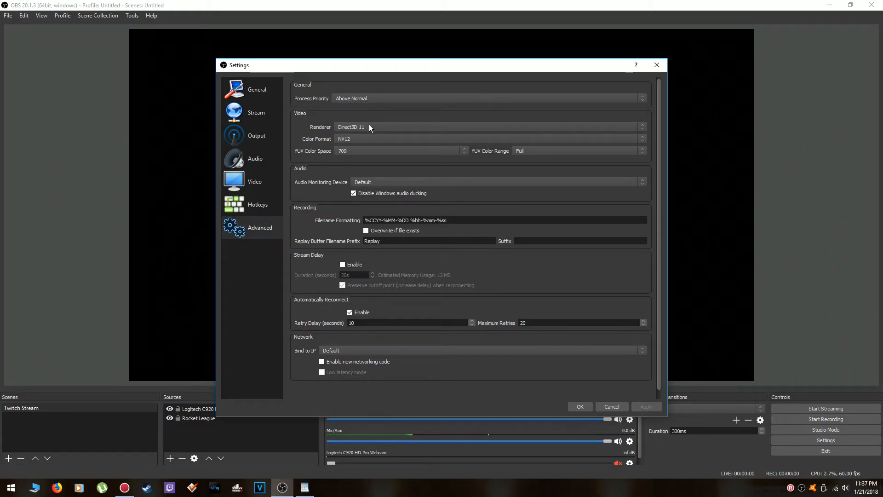
Examine the choices for renderer, color format, YUV color space and YUV color range in the advanced video settings
{"action": "left_click", "coordinate": [369, 126]}
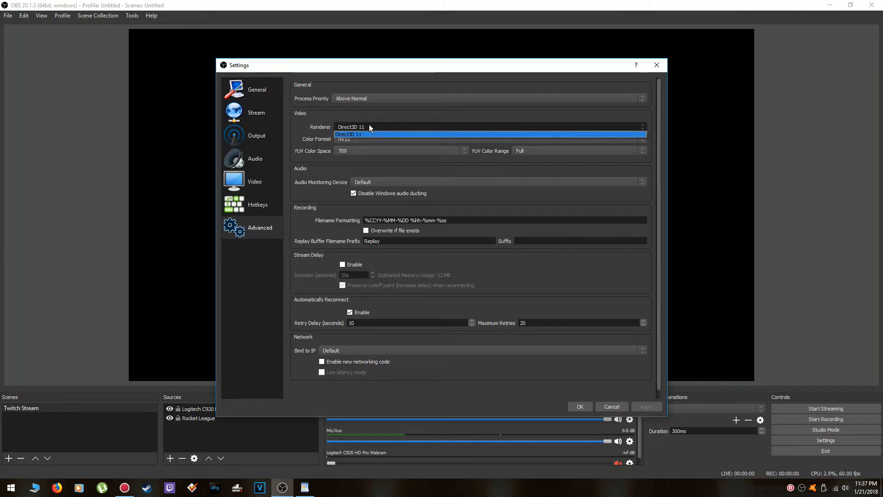
{"action": "left_click", "coordinate": [369, 125]}
{"action": "left_click", "coordinate": [368, 125]}
{"action": "left_click", "coordinate": [369, 125]}
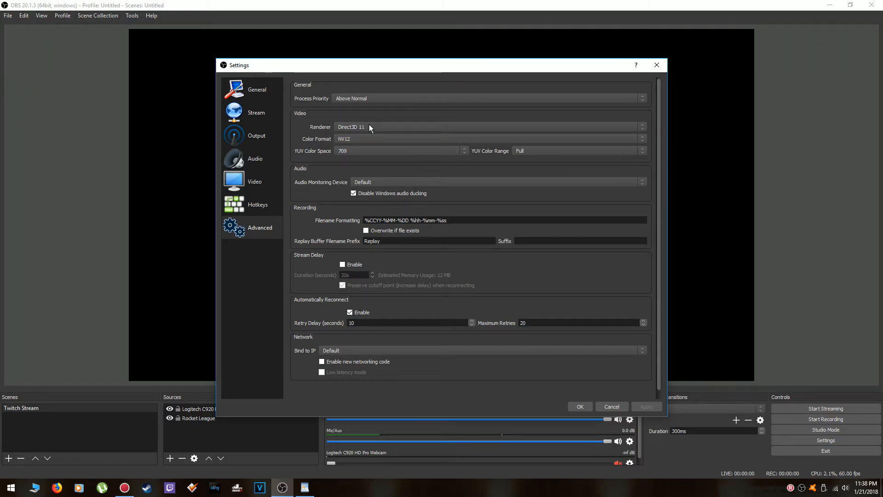
{"action": "left_click", "coordinate": [371, 137]}
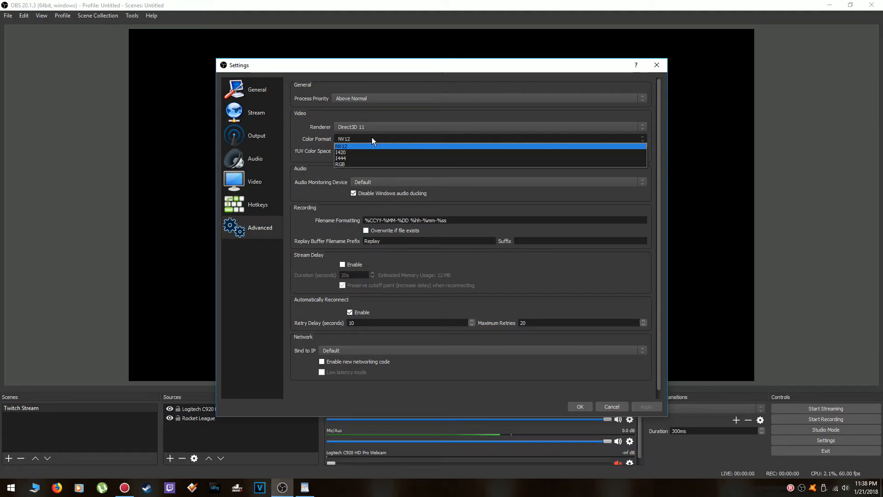
{"action": "left_click", "coordinate": [372, 137]}
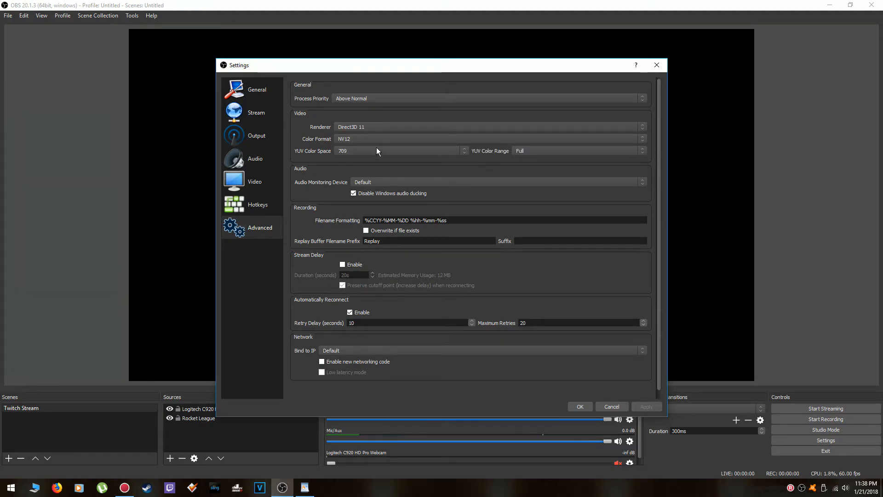
{"action": "left_click", "coordinate": [376, 148]}
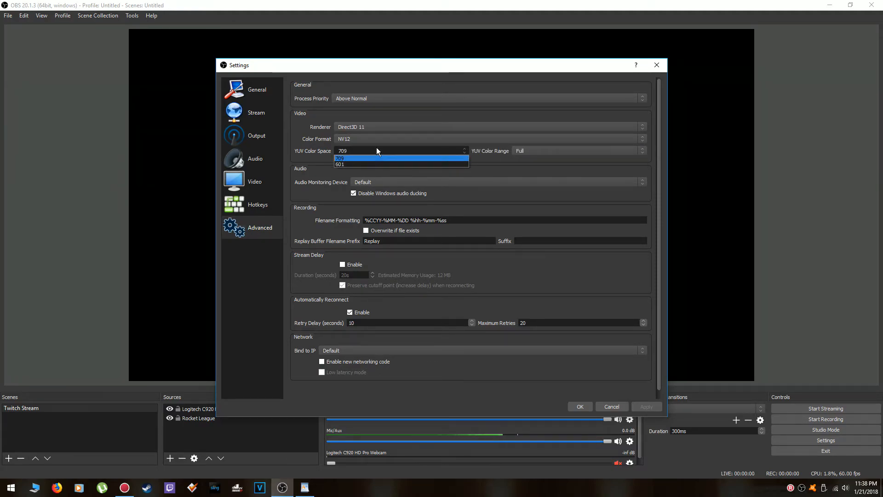
{"action": "left_click", "coordinate": [377, 149]}
{"action": "left_click", "coordinate": [538, 151]}
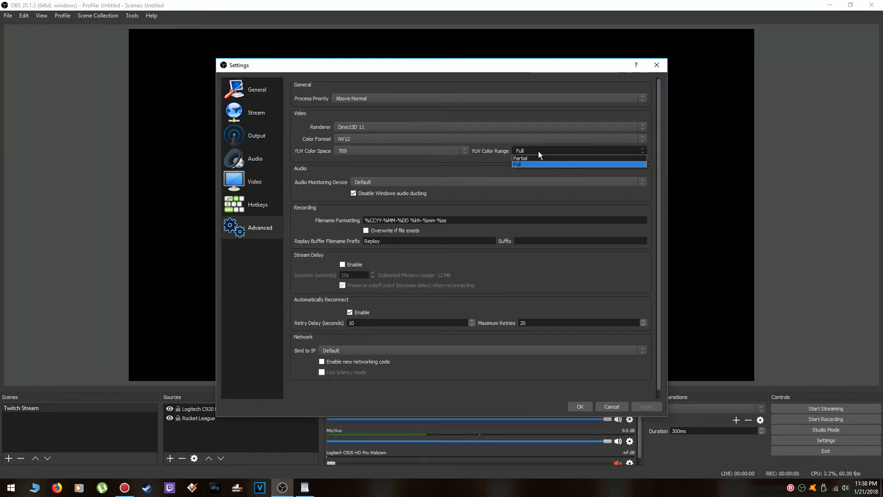
{"action": "left_click", "coordinate": [538, 151]}
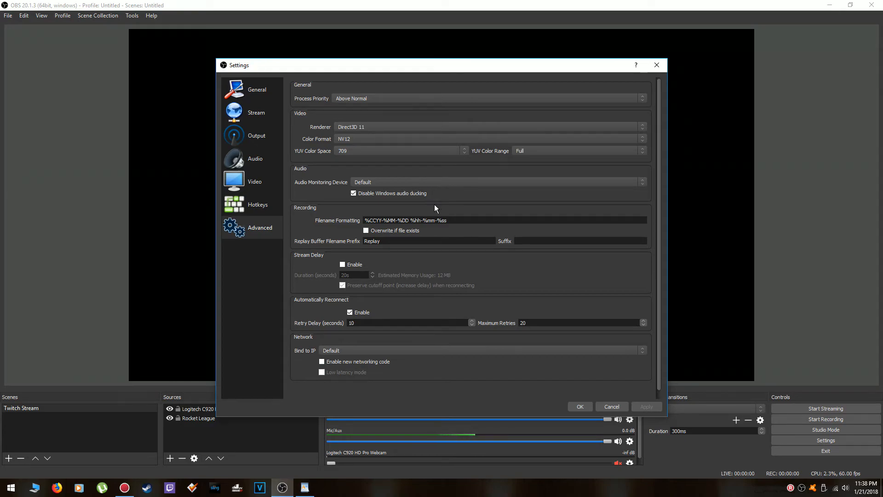
{"action": "mouse_move", "coordinate": [434, 216]}
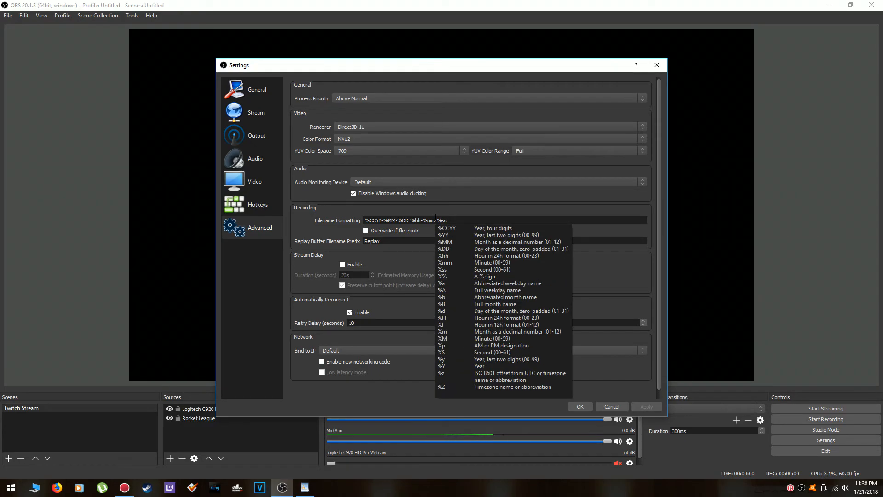